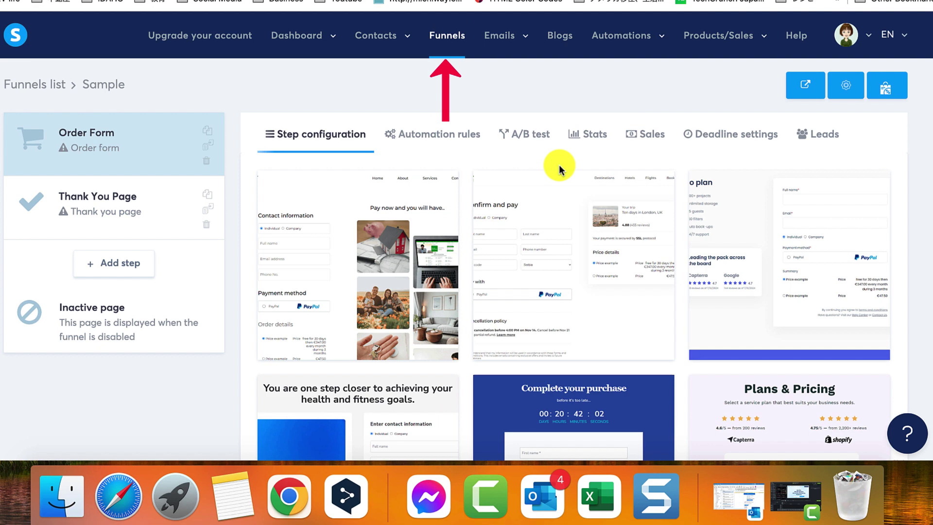
- Choose the white 'Thank you for purchase!' template for the Thank You Page step
left_click(92, 206)
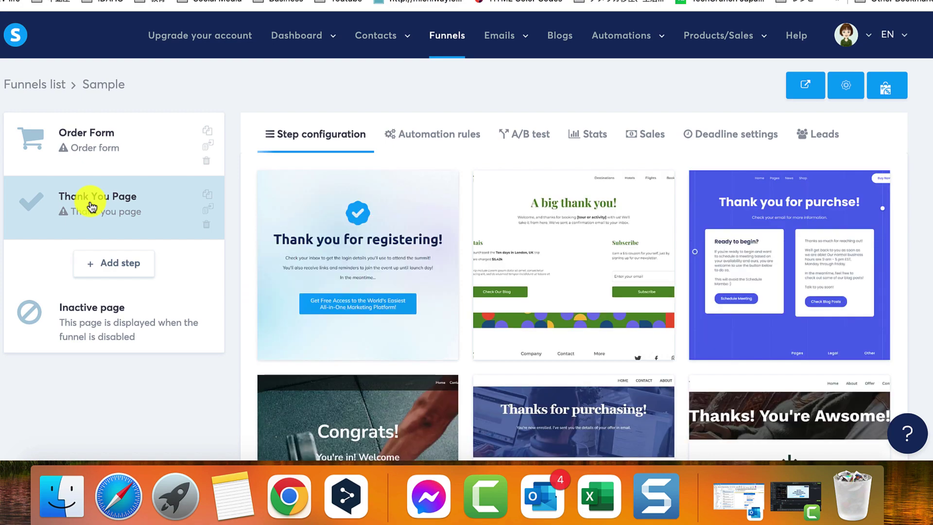
scroll(535, 230, "down", 10)
scroll(535, 230, "down", 5)
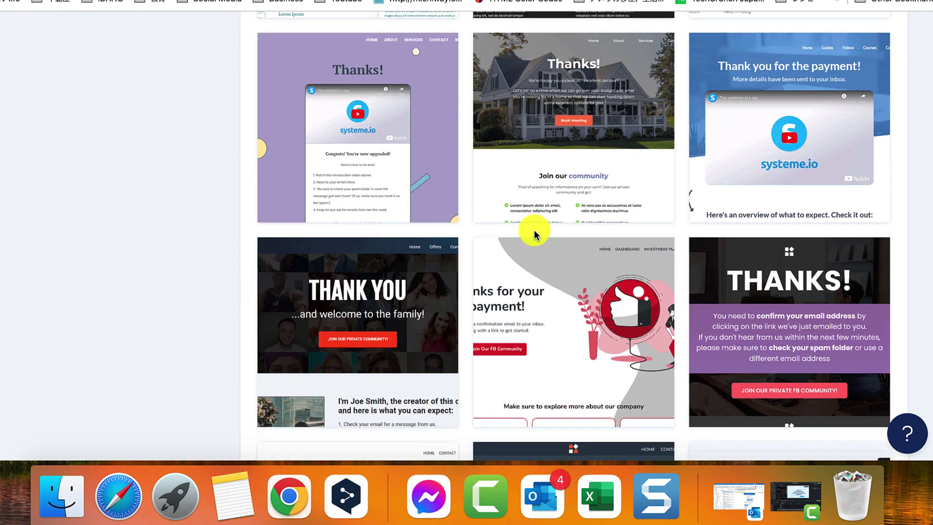
scroll(534, 230, "down", 3)
scroll(535, 230, "down", 5)
scroll(535, 229, "down", 3)
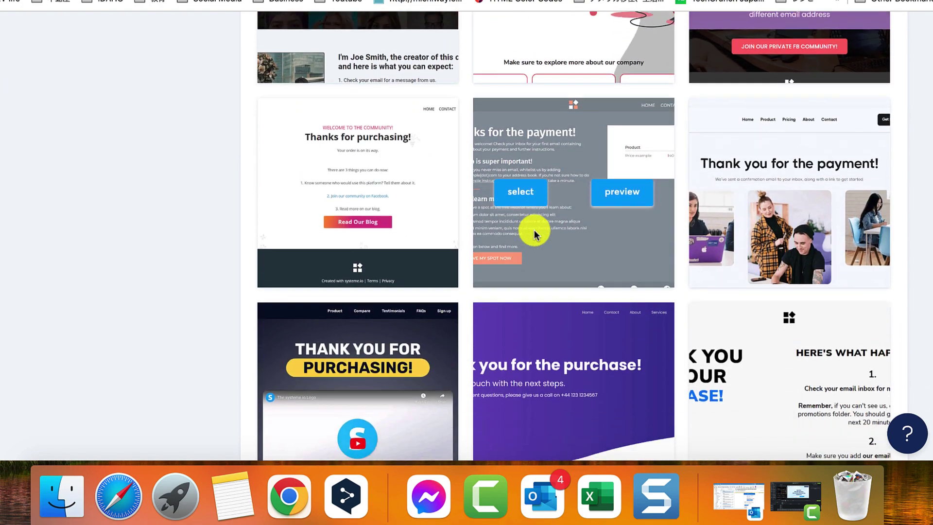
scroll(535, 230, "down", 5)
scroll(535, 234, "down", 5)
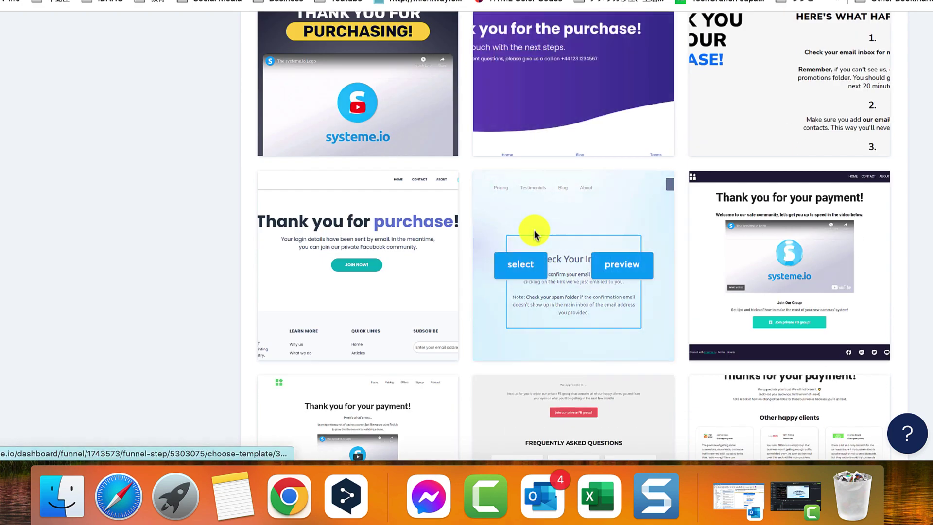
mouse_move(357, 265)
left_click(316, 282)
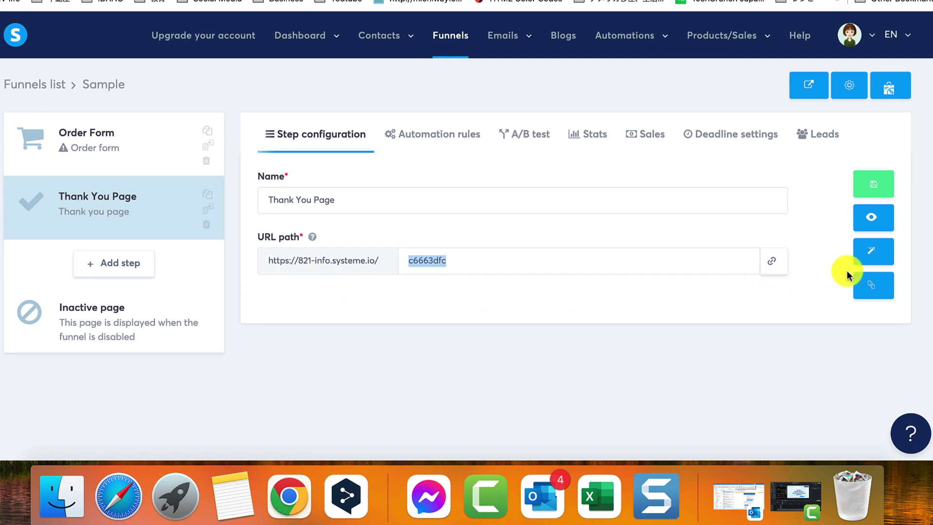
- Open the Thank You Page's 'Thank you for purchase!' design in the editor
left_click(873, 252)
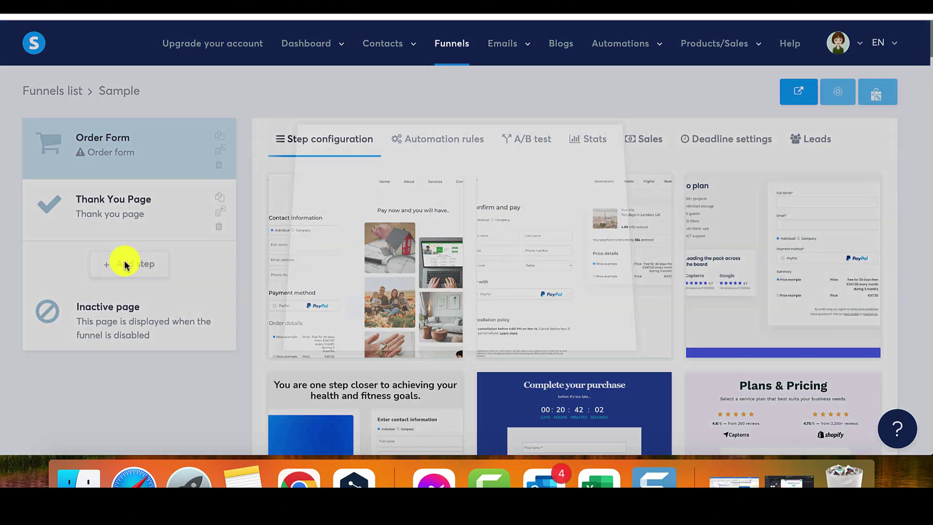
- Create an 'order summary' Thank you page step using the purple template, then edit its page
left_click(125, 264)
left_click(393, 218)
type("order")
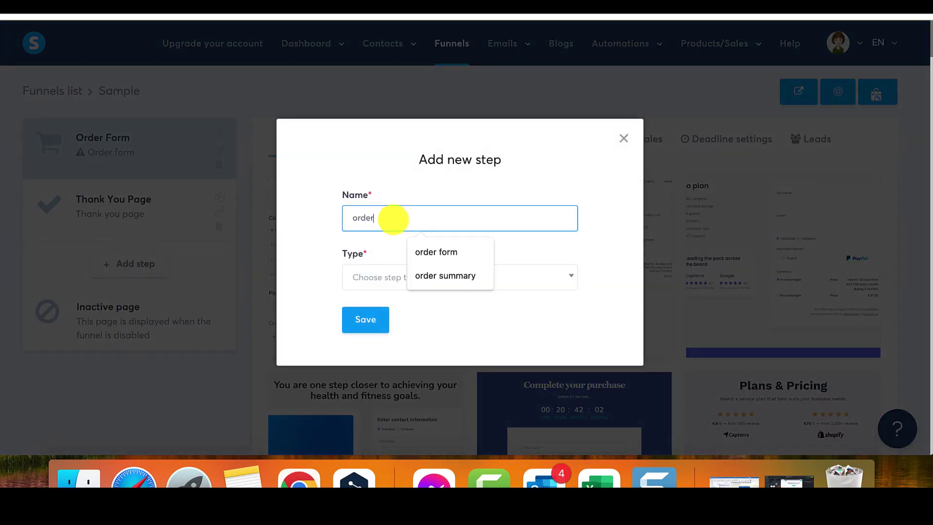
type(" form")
key("BackSpace")
key("BackSpace")
key("BackSpace")
type("summary")
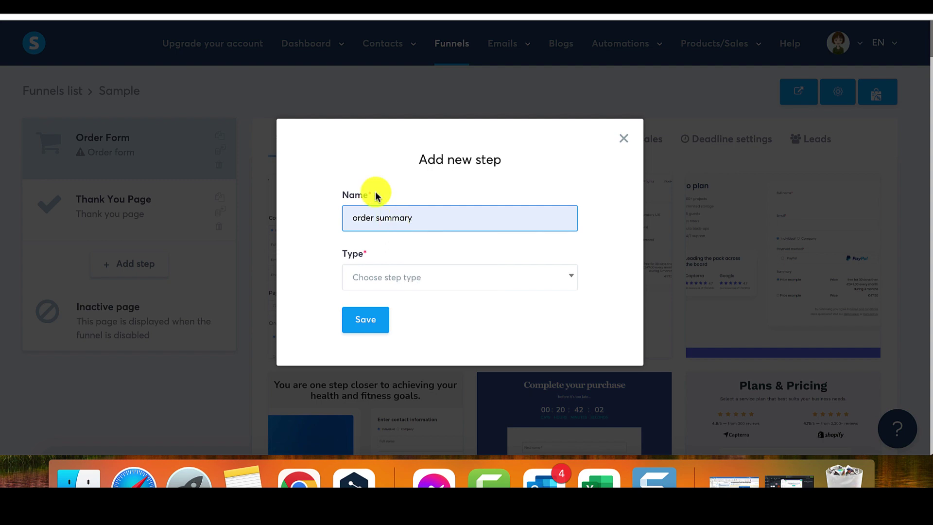
left_click(411, 281)
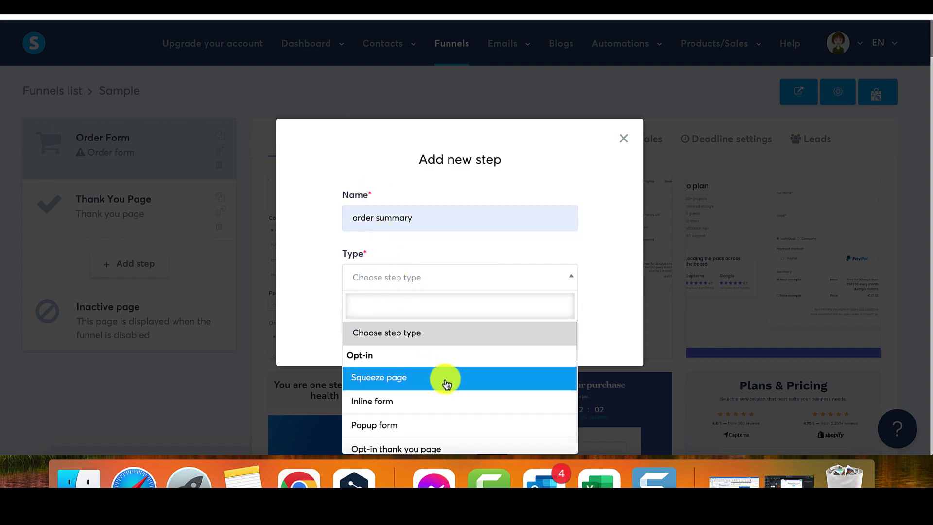
scroll(453, 400, "down", 2)
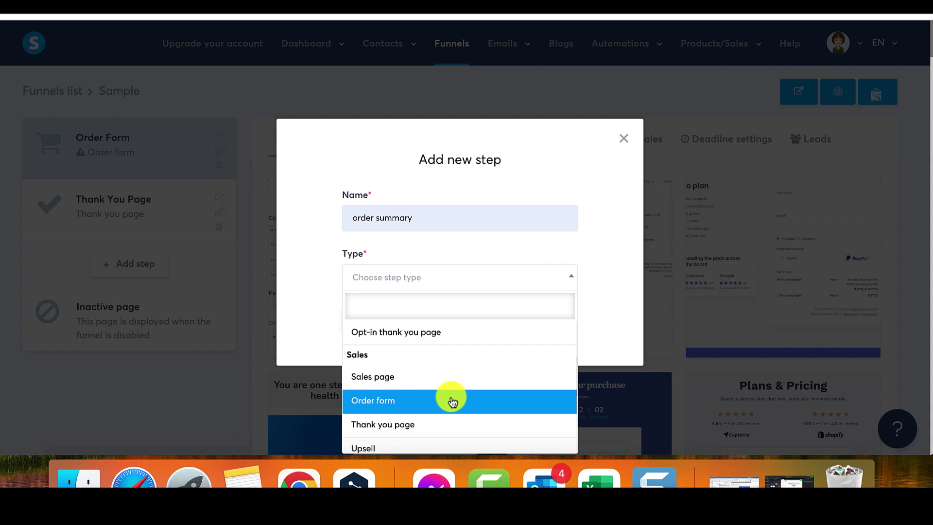
scroll(452, 400, "down", 2)
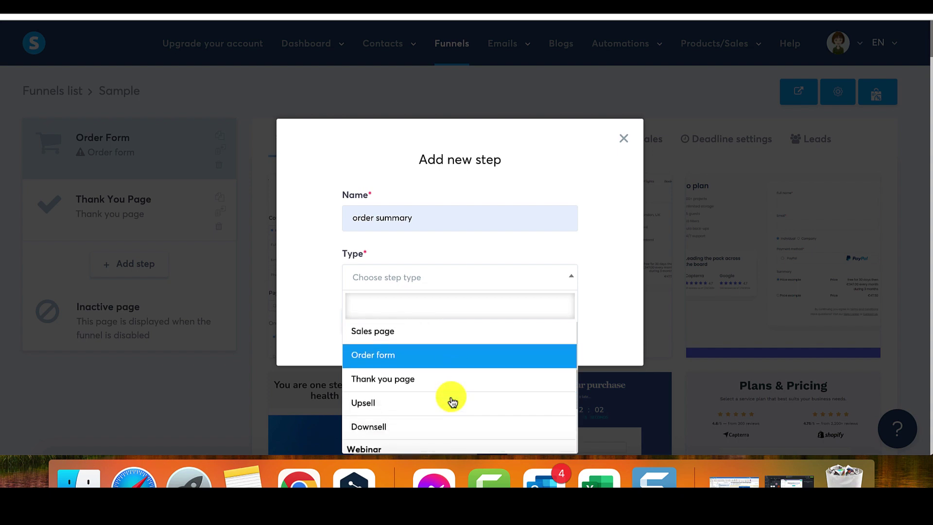
left_click(381, 375)
left_click(362, 318)
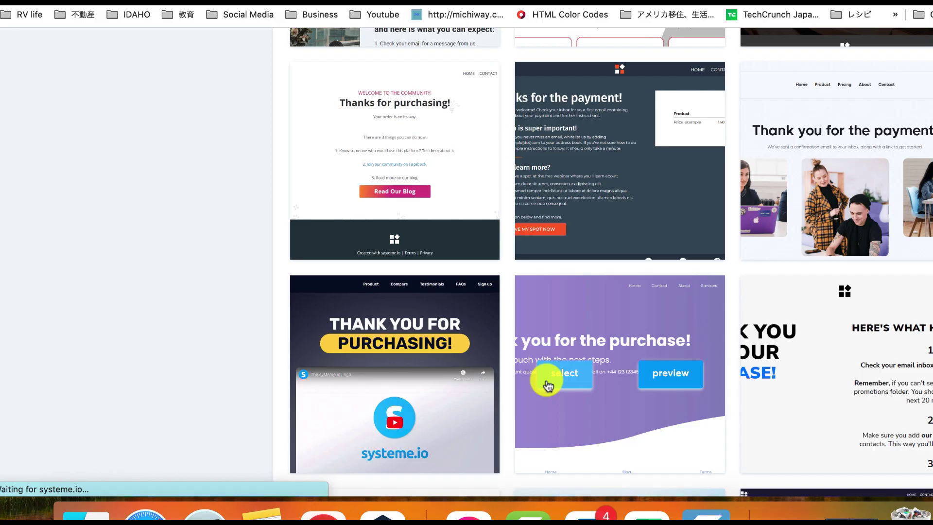
left_click(554, 377)
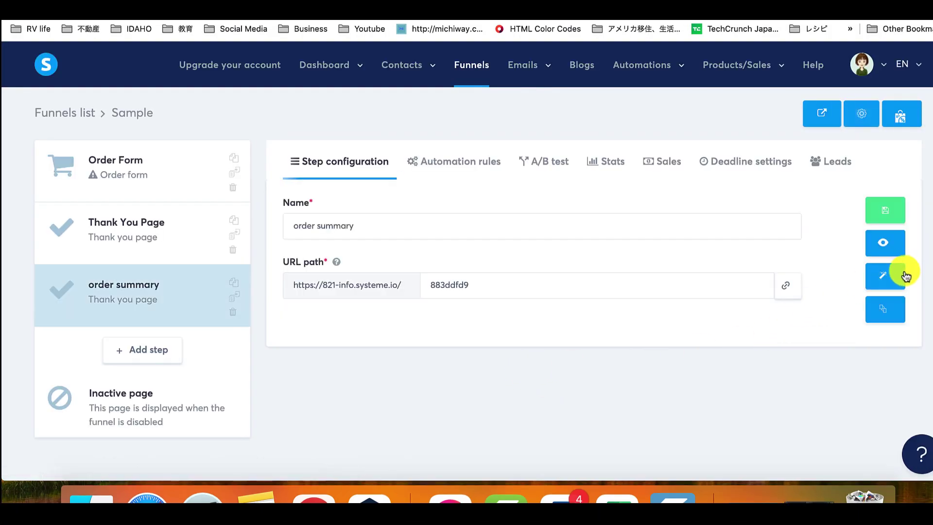
left_click(891, 275)
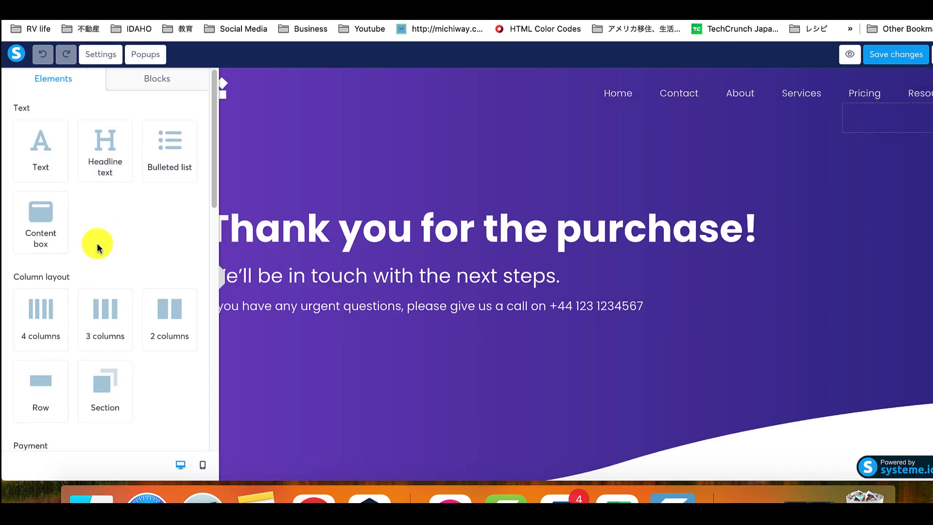
scroll(98, 247, "down", 4)
scroll(98, 249, "down", 2)
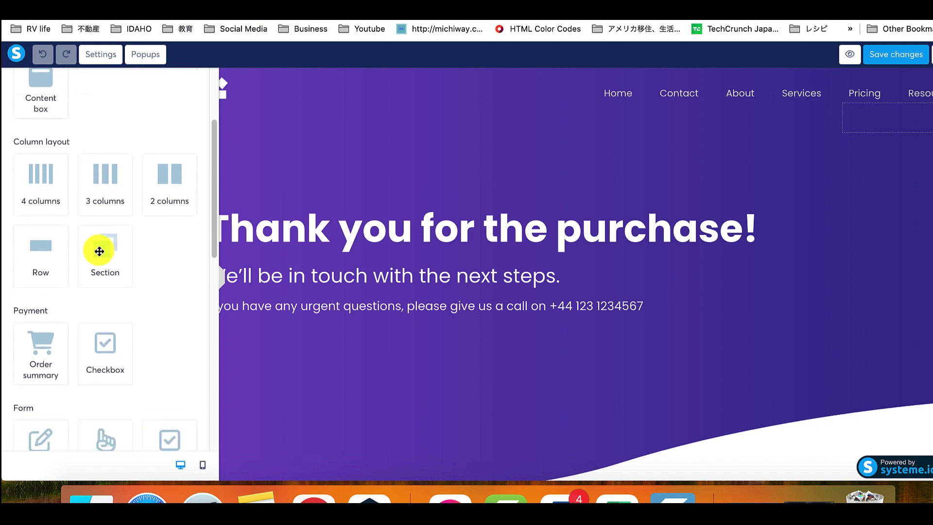
- Drop the Payment 'Order summary' element below the phone-number text
left_click_drag(32, 361, 476, 407)
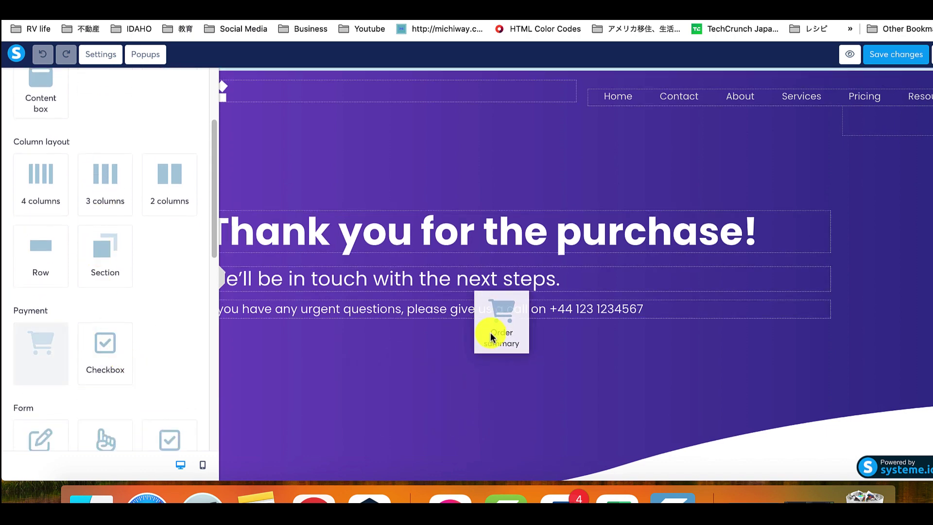
left_click_drag(482, 408, 492, 299)
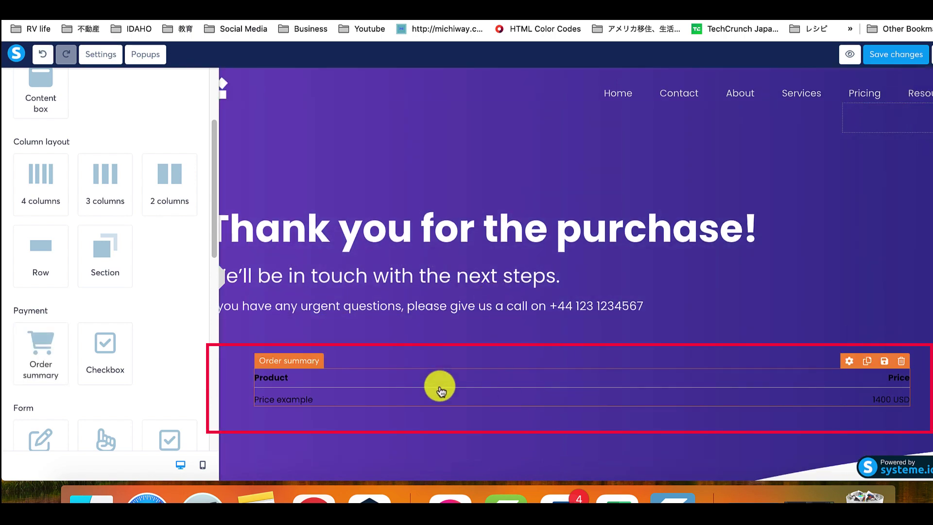